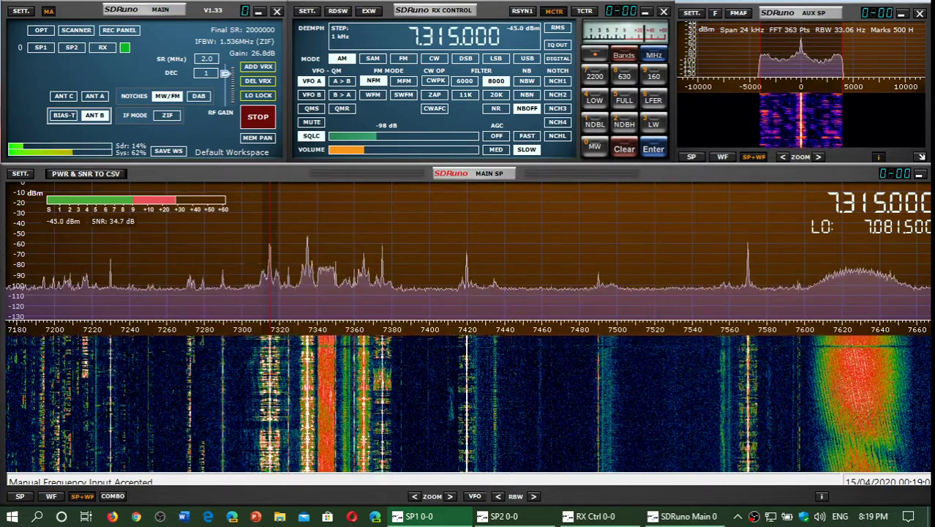
# - Tune to 7230 kHz, nudge the volume up then down, then move to the weak 7290 kHz signal
pyautogui.click(111, 413)
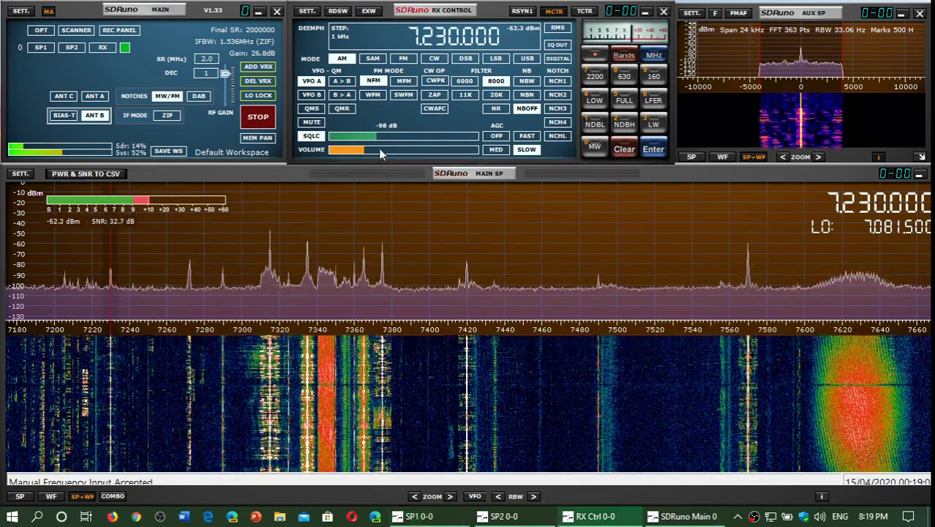
pyautogui.click(379, 149)
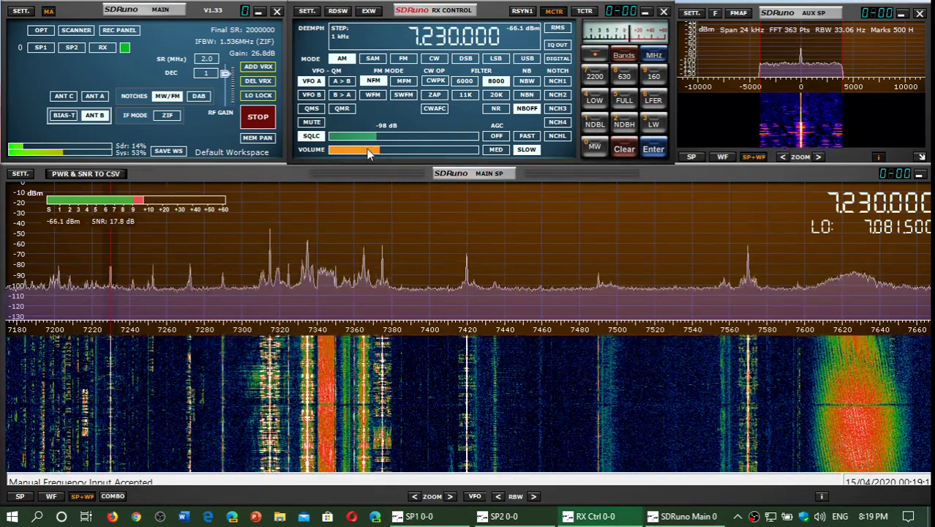
pyautogui.click(368, 150)
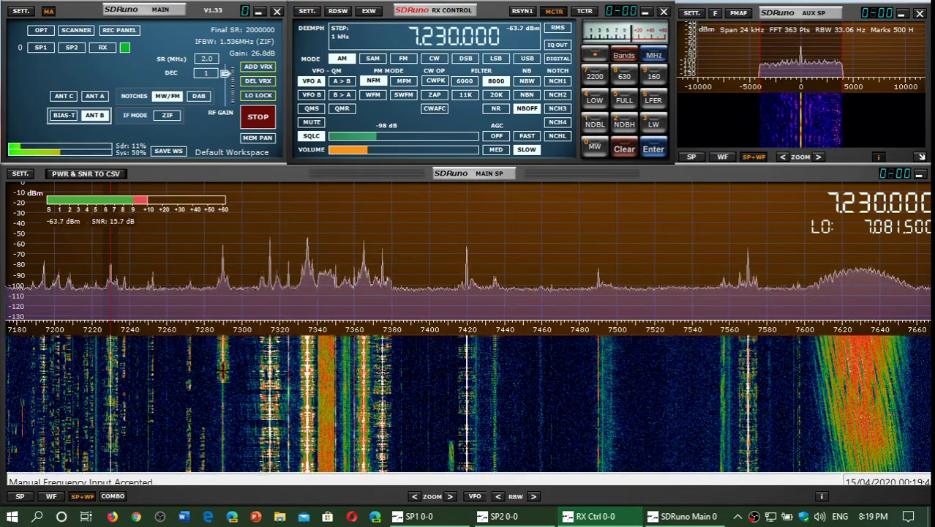
pyautogui.click(224, 371)
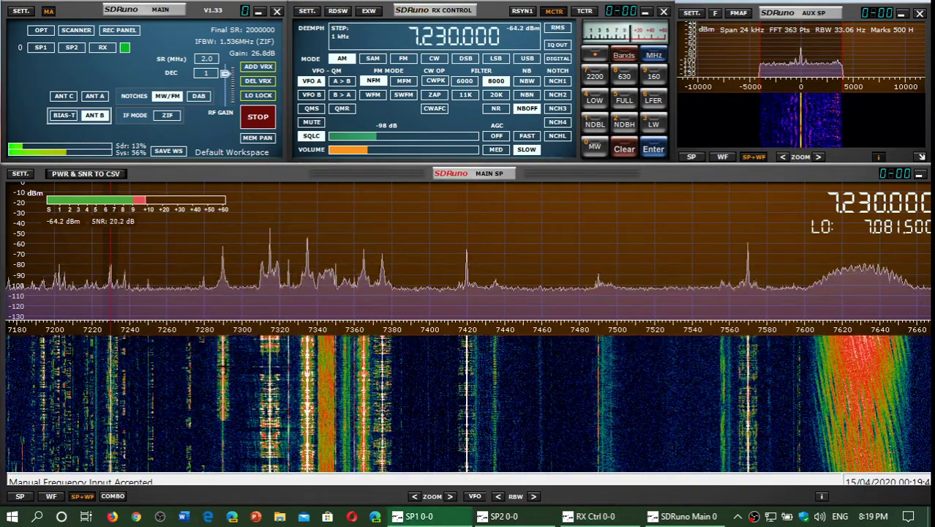
pyautogui.click(224, 256)
# - Tune to the strong broadcast near 7313 kHz, fine-tune it to 7.315000 MHz, and lower the volume slightly
pyautogui.click(380, 101)
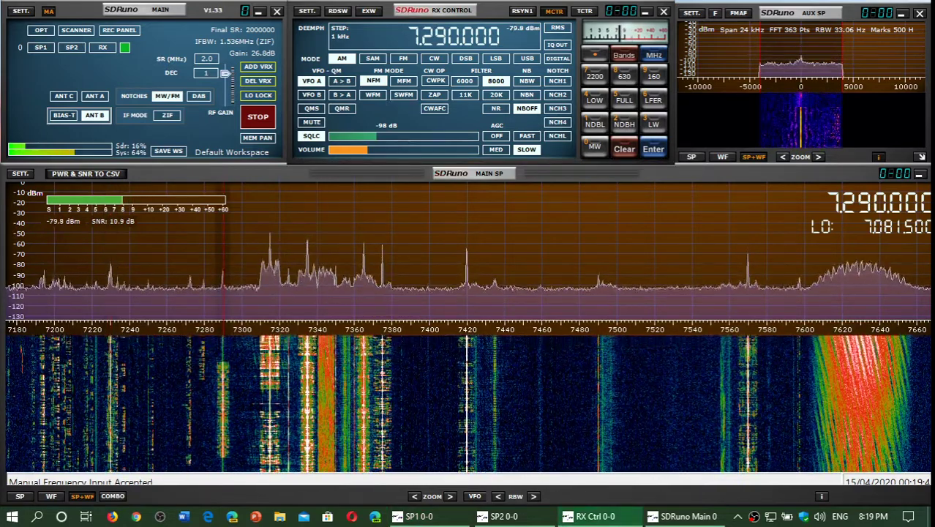
pyautogui.click(268, 360)
pyautogui.click(474, 23)
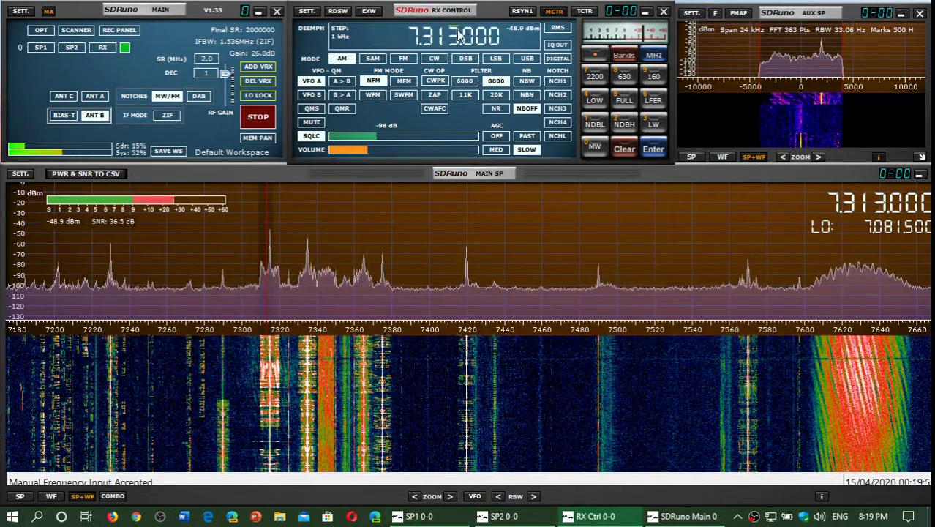
pyautogui.scroll(1, 457, 36)
pyautogui.scroll(1, 456, 37)
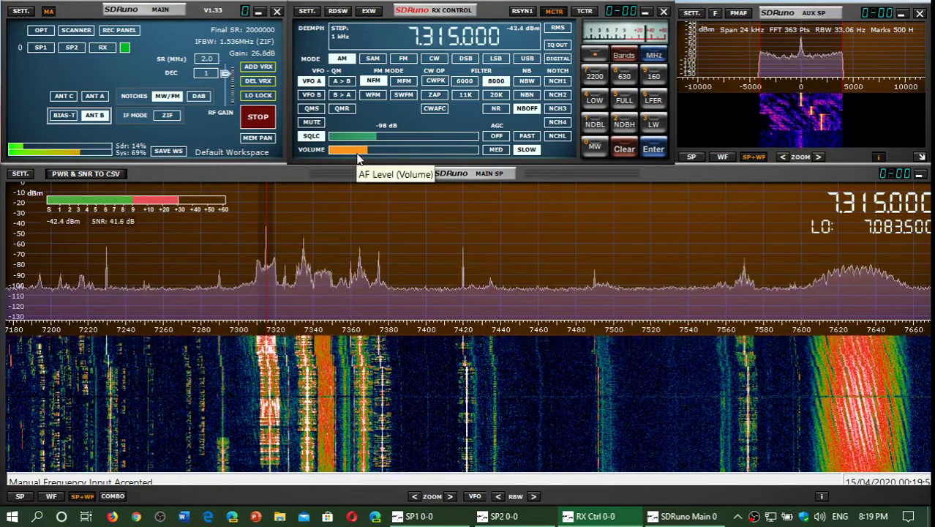
pyautogui.click(360, 153)
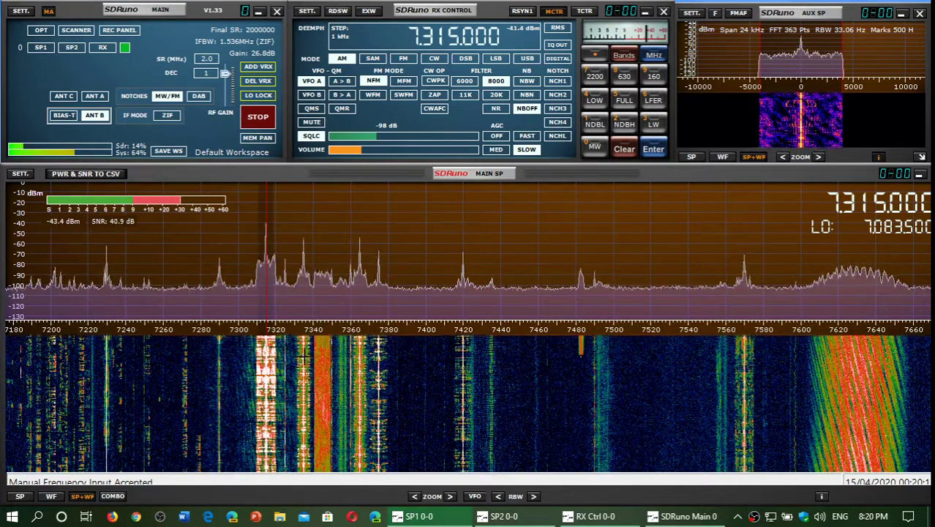
# - Try 7336 kHz and 7325 kHz, then settle on the station at 7335 kHz
pyautogui.click(303, 357)
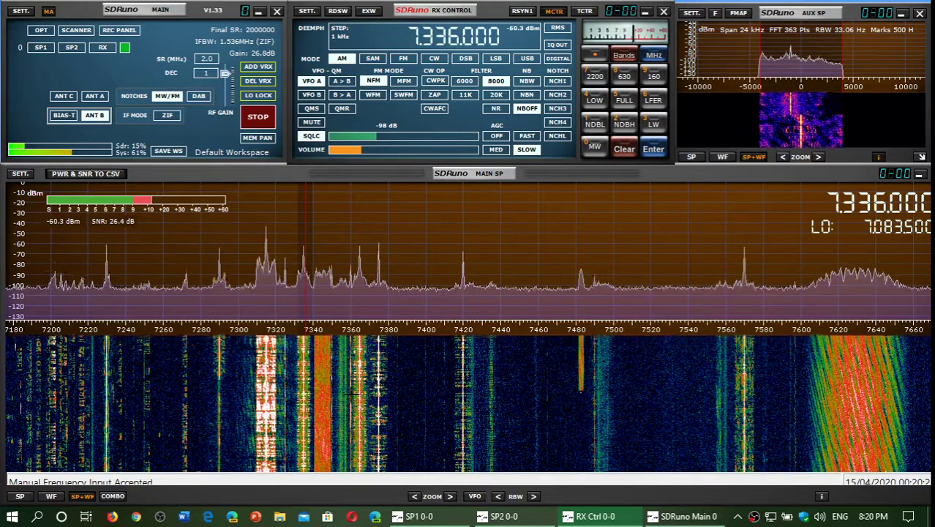
pyautogui.click(284, 388)
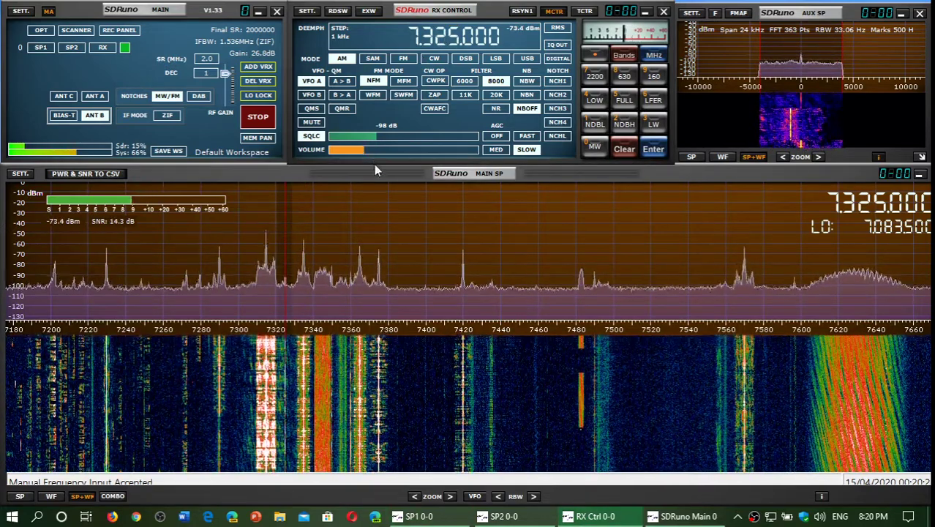
pyautogui.click(373, 172)
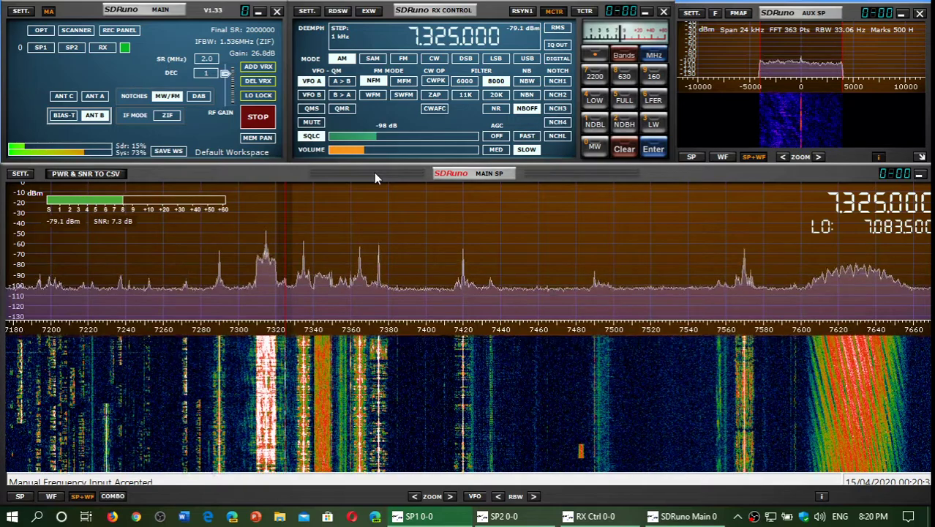
pyautogui.click(303, 385)
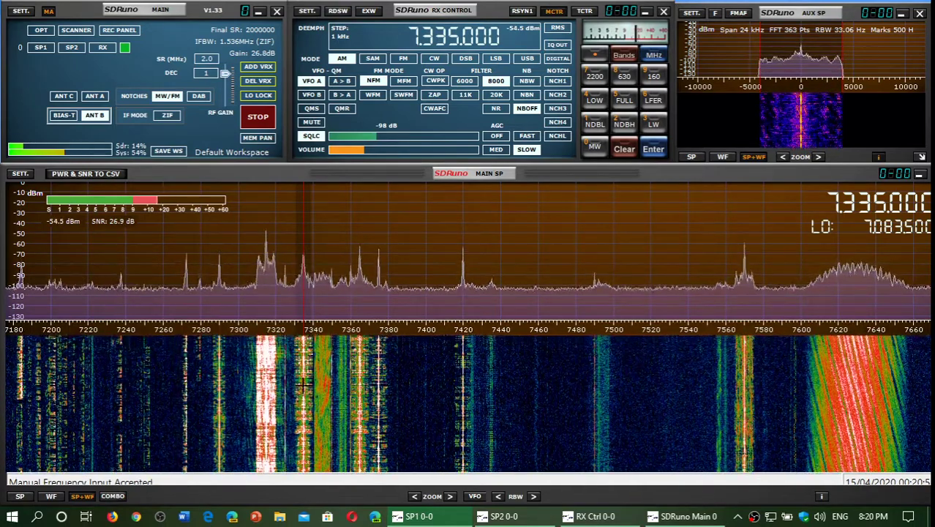
# - Raise the audio volume slightly
pyautogui.click(374, 150)
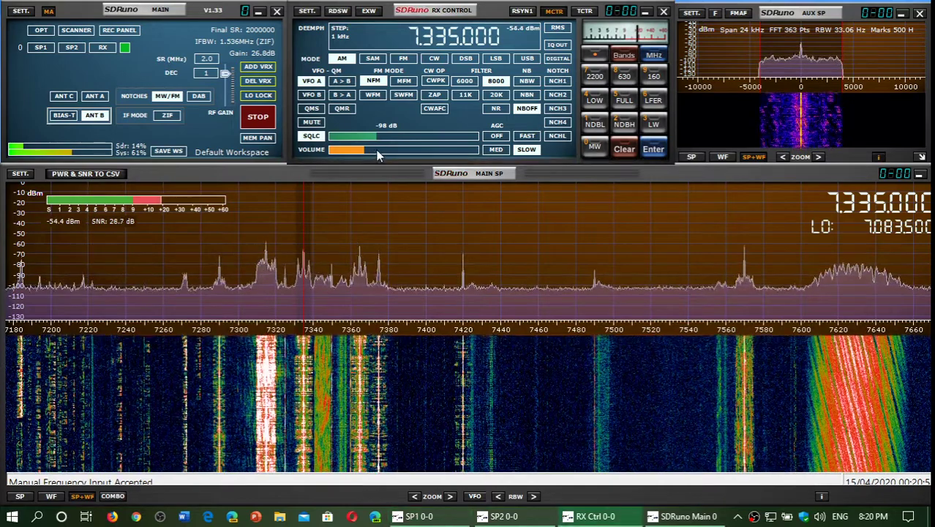
pyautogui.click(366, 149)
pyautogui.click(367, 176)
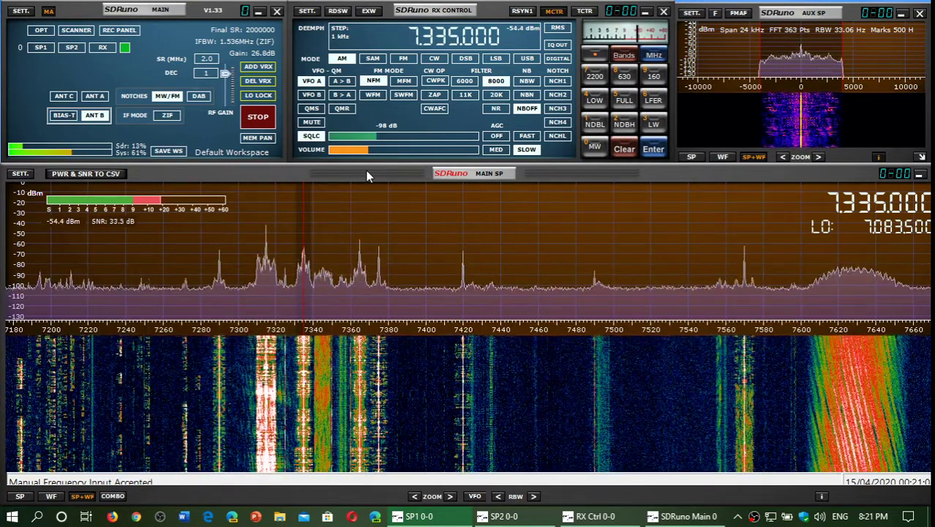
# - Tune to 7346 kHz, lower the volume, and step the kHz digit down to 7345 kHz
pyautogui.click(324, 358)
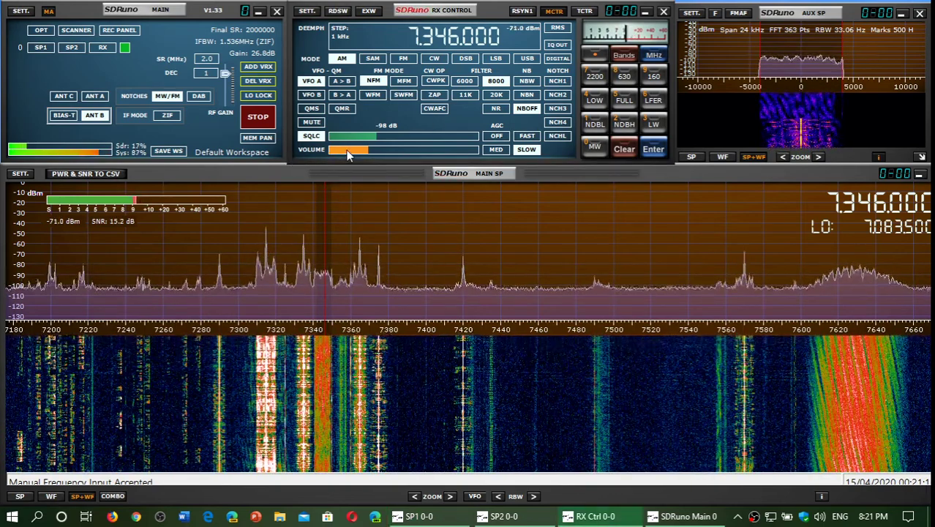
pyautogui.click(346, 151)
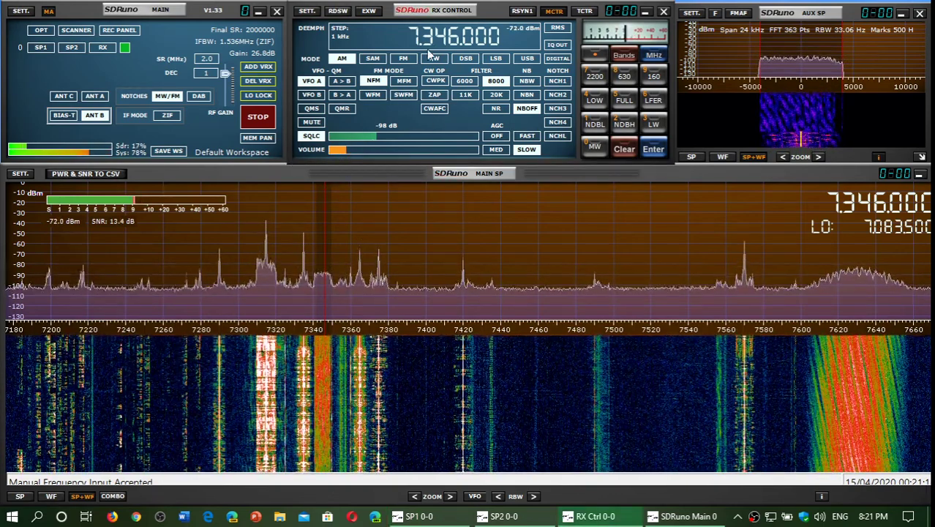
pyautogui.scroll(-1, 453, 42)
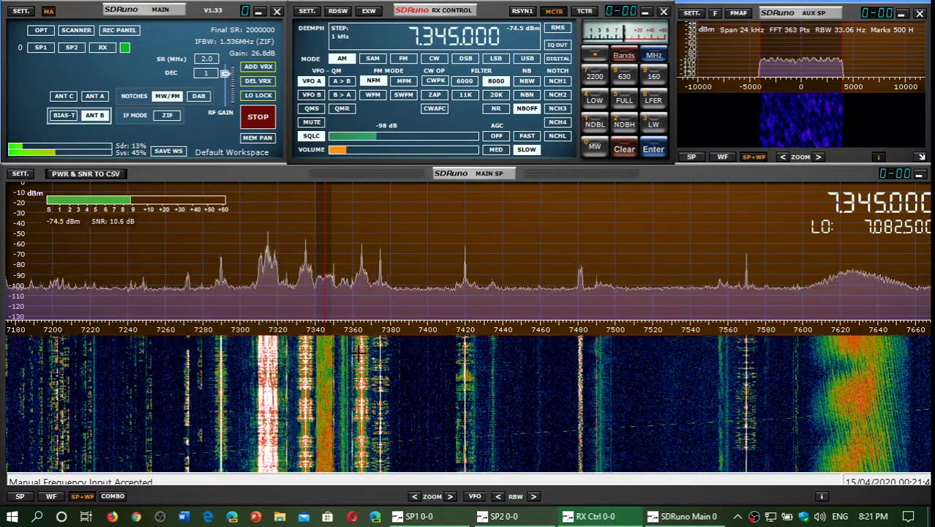
# - Tune to 7364 kHz, then 7360 kHz, and turn the volume back up
pyautogui.click(360, 350)
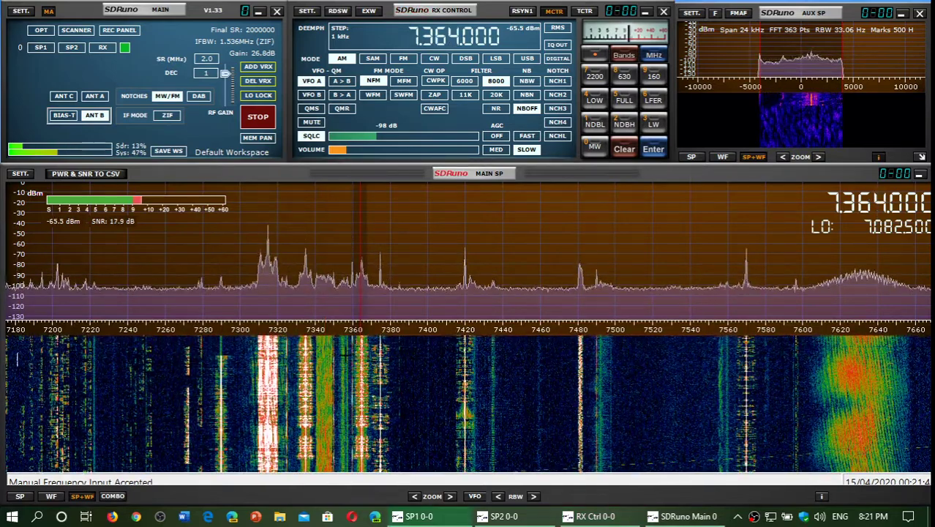
pyautogui.click(353, 212)
pyautogui.click(367, 150)
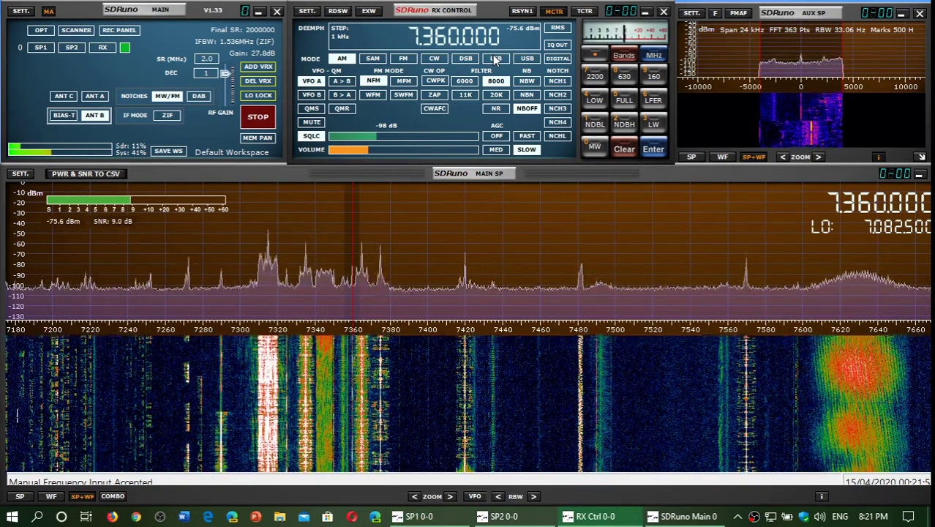
# - Try LSB and USB demodulation, then return to AM
pyautogui.click(494, 59)
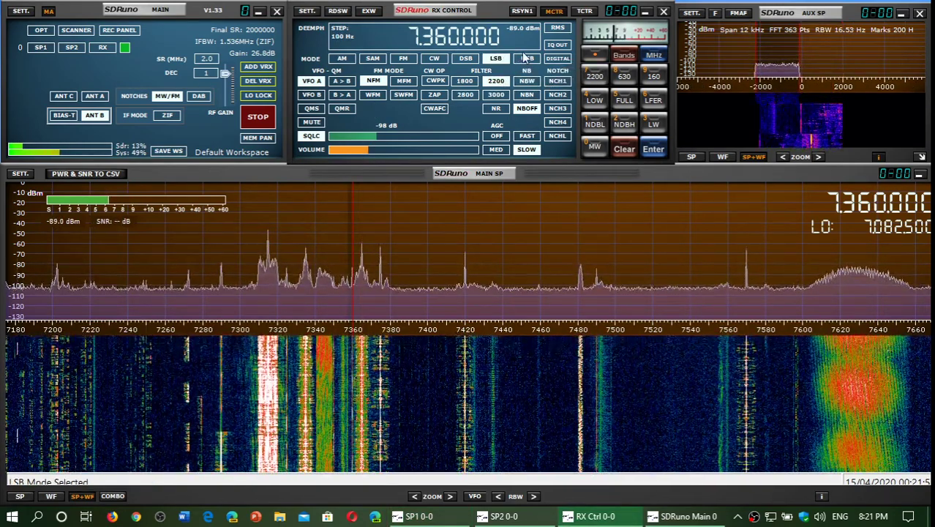
pyautogui.click(521, 59)
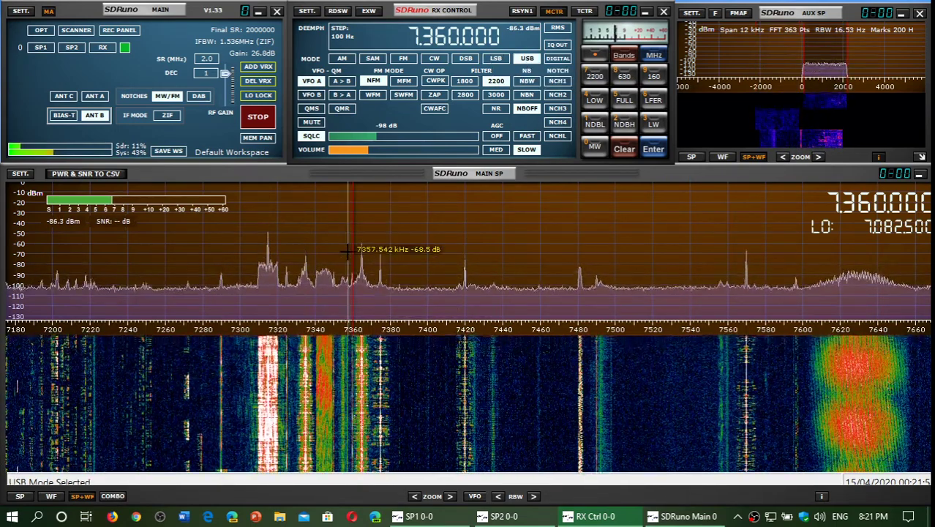
pyautogui.click(342, 60)
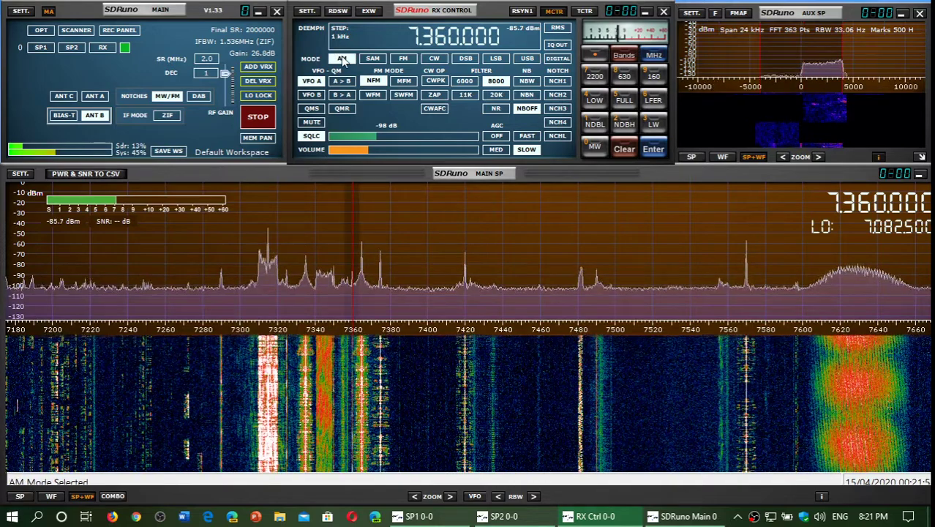
# - Tune to 7366 kHz, step down to 7365 kHz, and lower the volume slightly
pyautogui.click(363, 452)
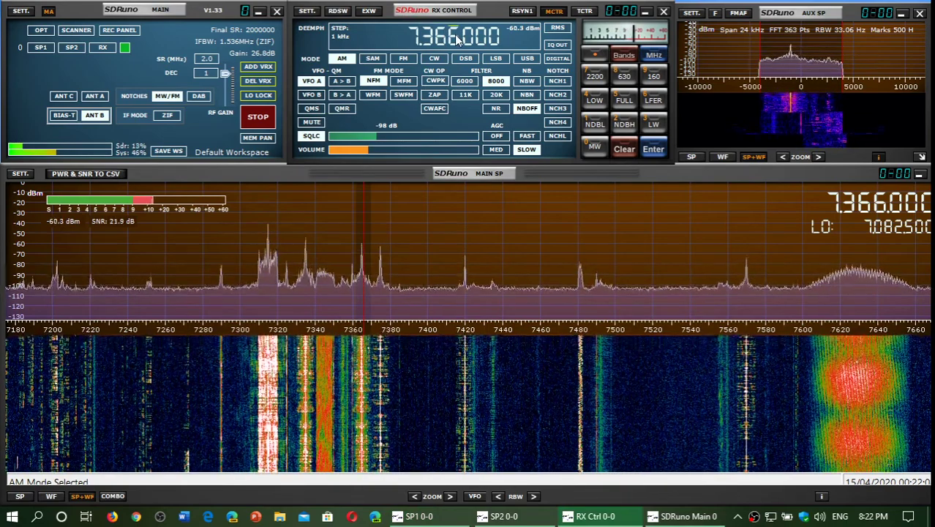
pyautogui.scroll(-1, 454, 34)
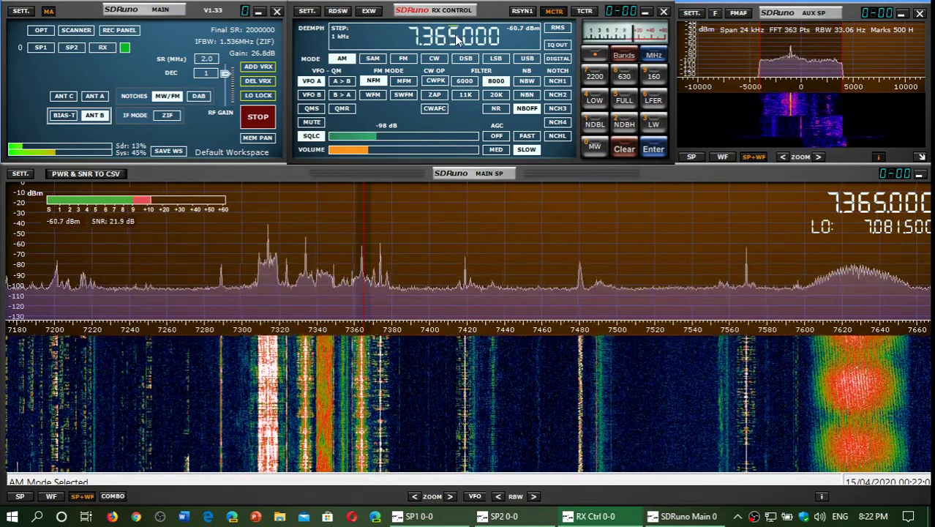
pyautogui.click(363, 152)
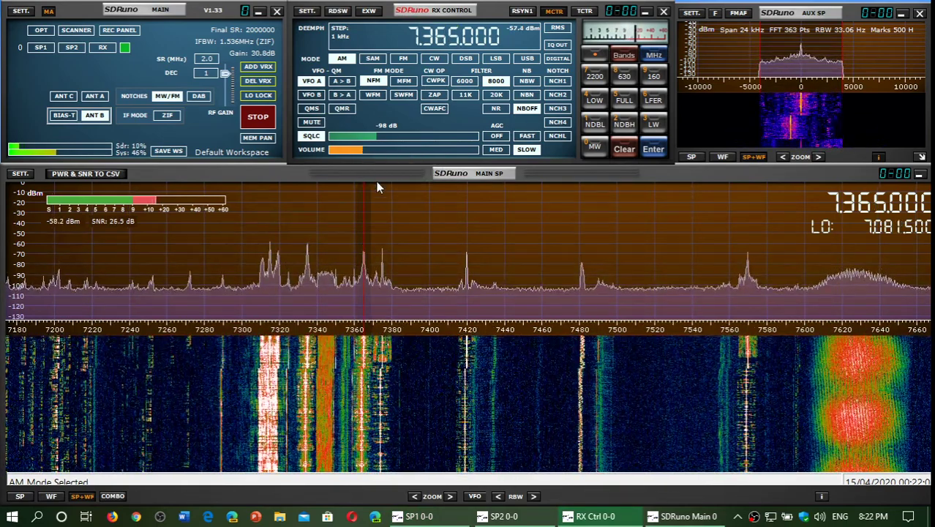
pyautogui.click(376, 182)
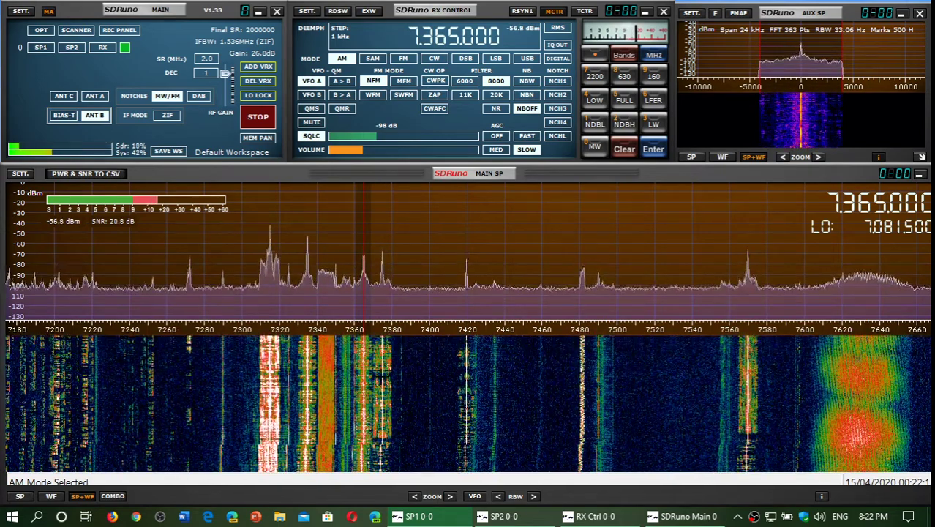
# - Tune to the signal at 7375 kHz and lower the audio volume
pyautogui.click(380, 375)
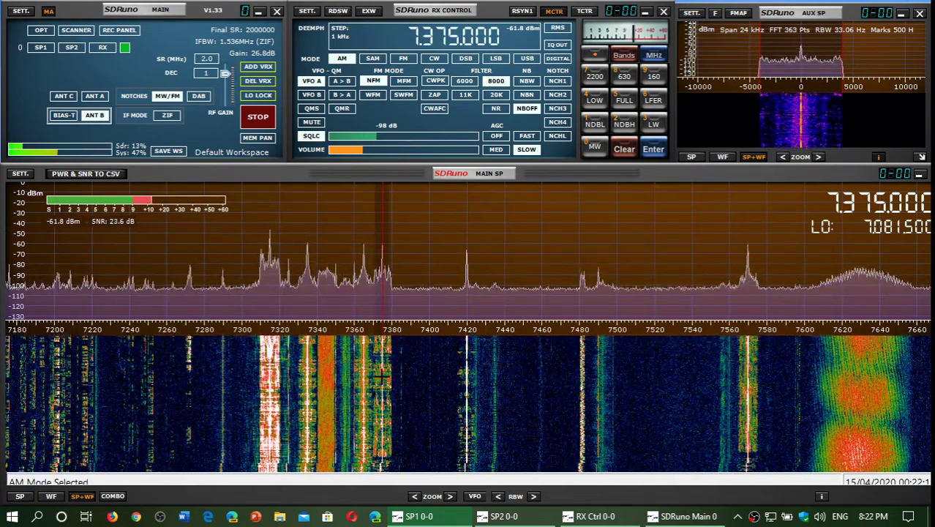
pyautogui.click(373, 120)
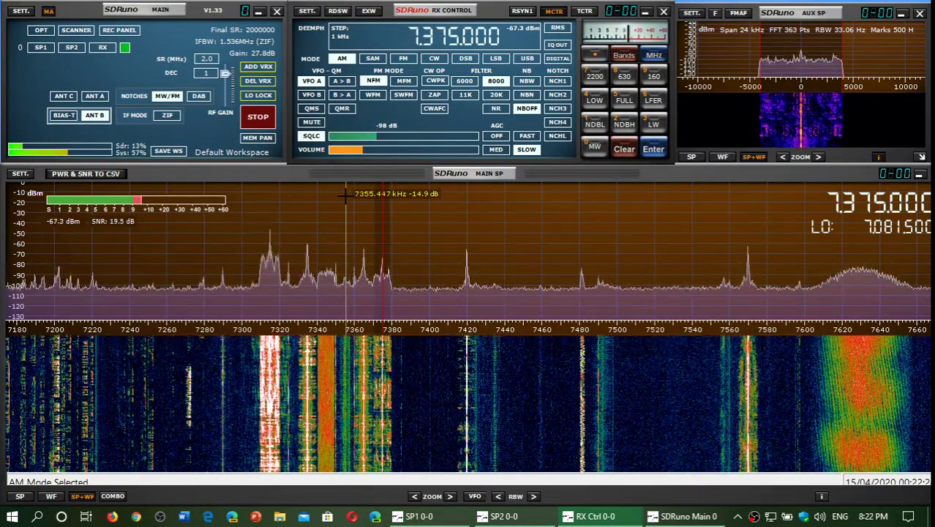
pyautogui.click(344, 150)
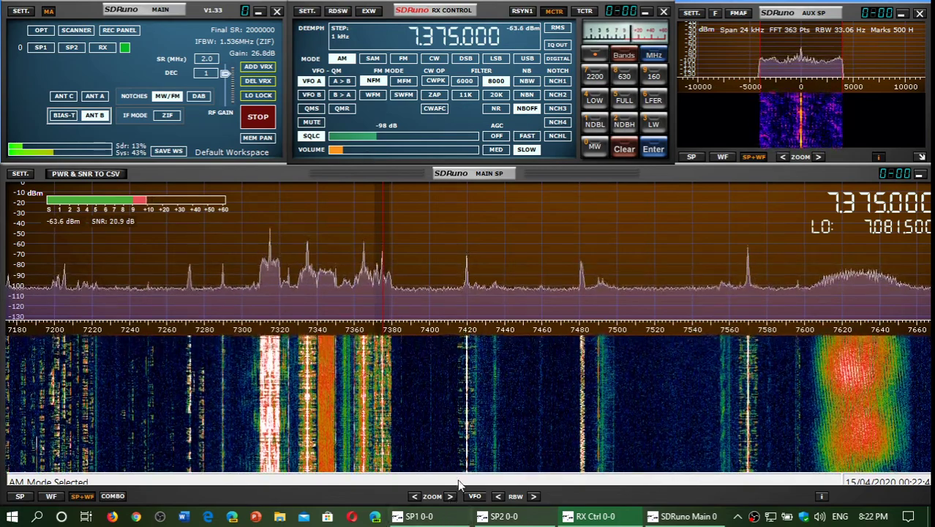
# - Tune to the 7420 kHz carrier and ease the volume slightly lower
pyautogui.click(466, 219)
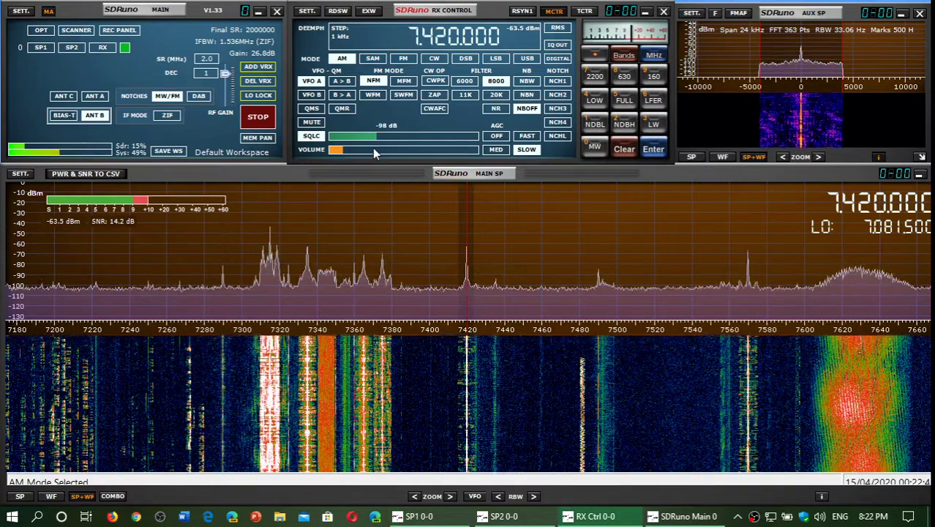
pyautogui.click(373, 150)
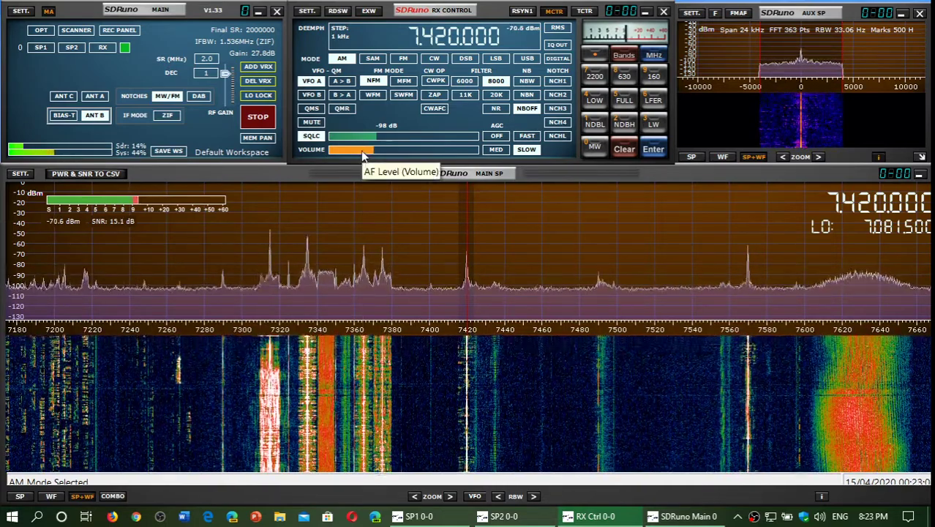
pyautogui.click(359, 152)
pyautogui.click(370, 177)
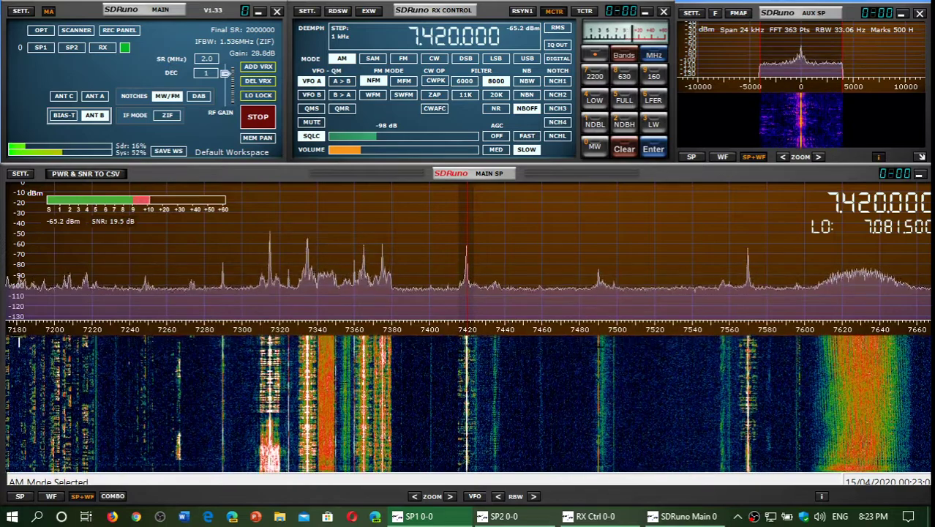
# - Tune to the signal at 7490 kHz
pyautogui.click(598, 293)
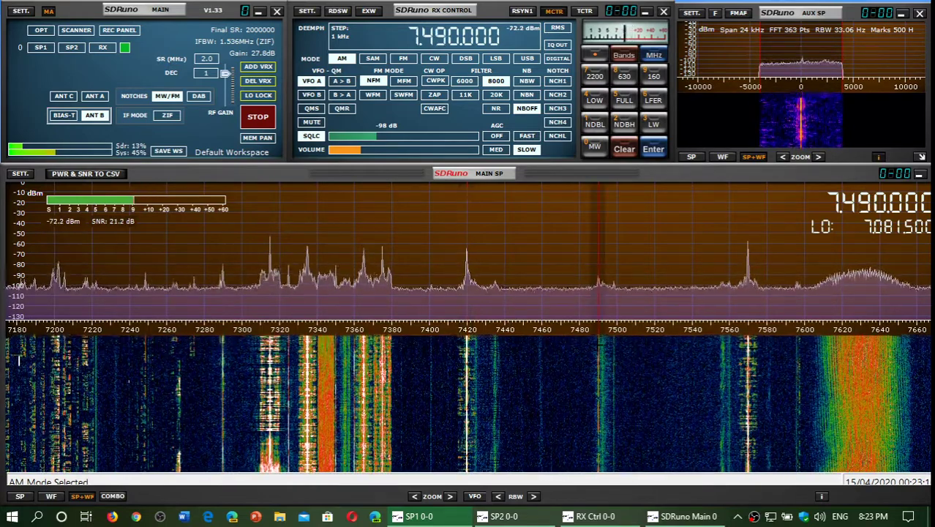
pyautogui.click(354, 154)
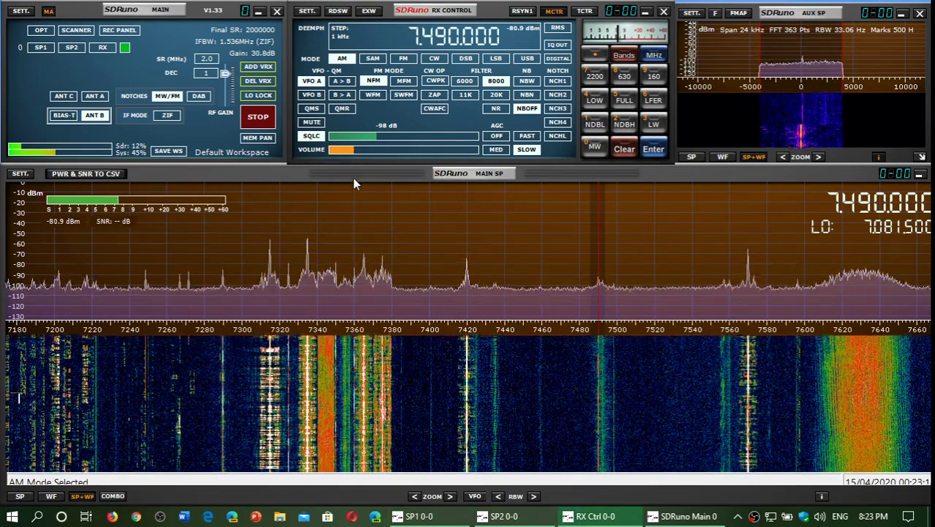
pyautogui.click(352, 180)
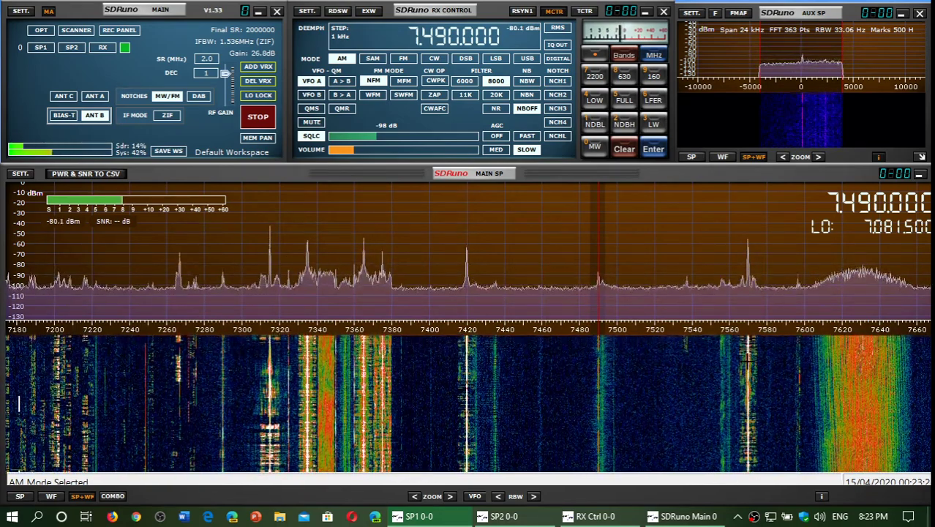
# - Tune to the 7570 kHz carrier and raise the audio volume
pyautogui.click(747, 359)
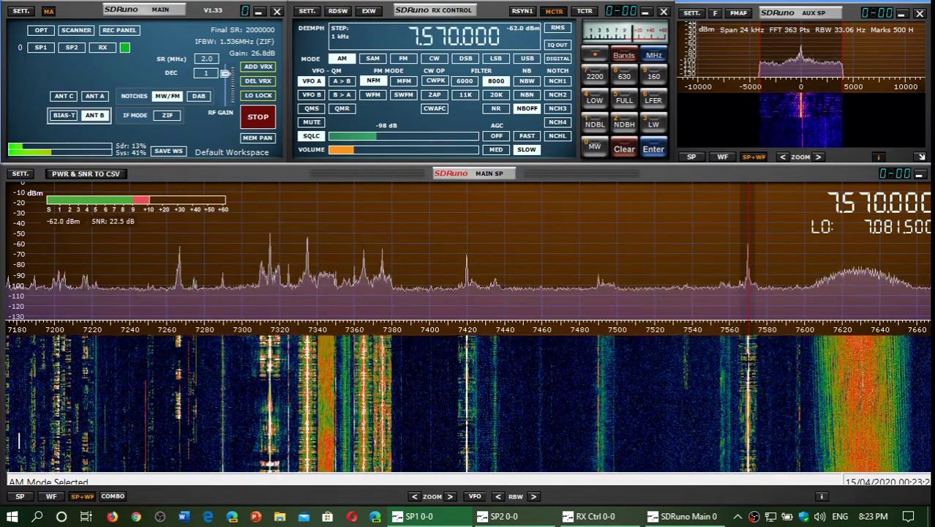
pyautogui.click(345, 73)
pyautogui.click(375, 149)
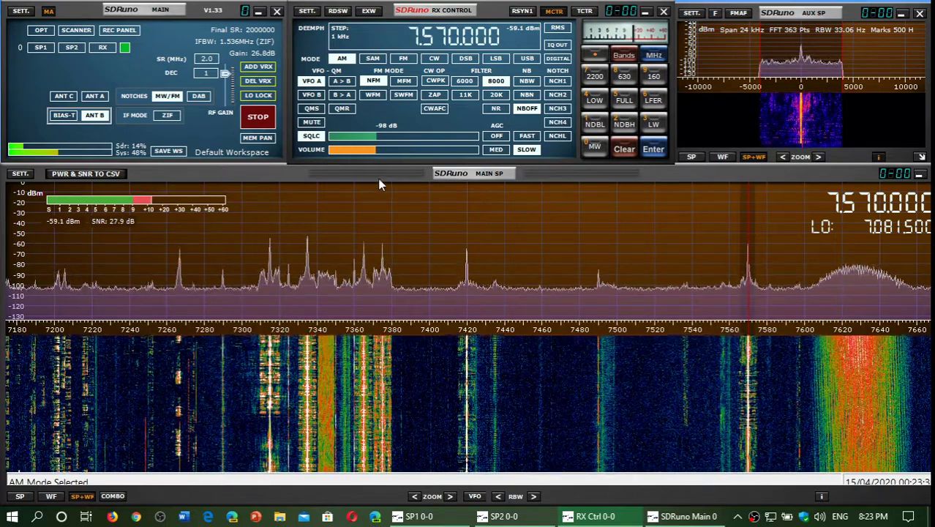
pyautogui.click(378, 179)
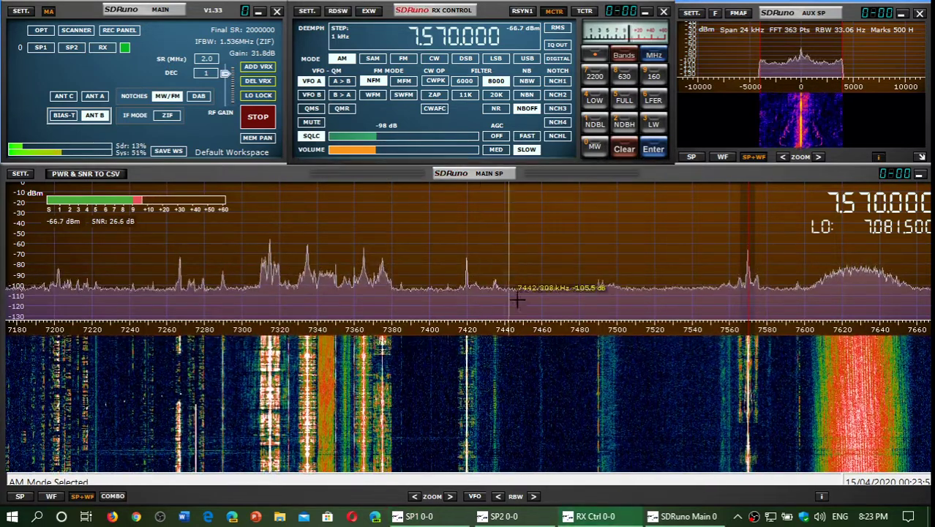
# - Shift the spectrum to 7480–7940 kHz, lower the volume, and tune to 7730 kHz
pyautogui.moveTo(554, 329)
pyautogui.mouseDown()
pyautogui.moveTo(292, 331)
pyautogui.moveTo(16, 358)
pyautogui.mouseUp()
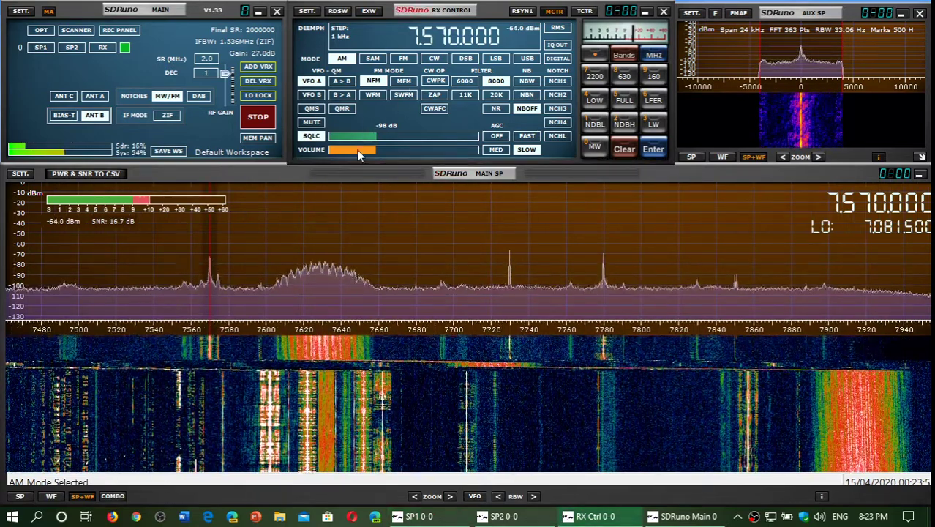
pyautogui.click(359, 150)
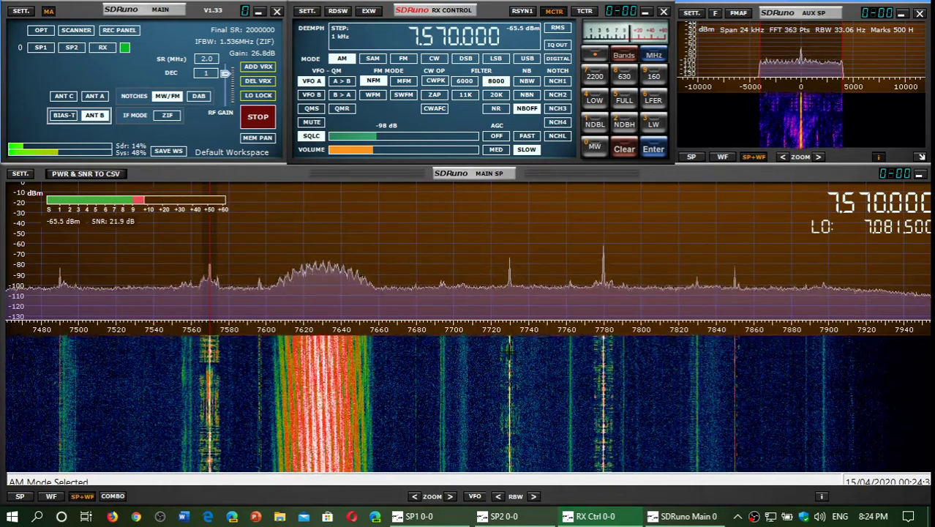
pyautogui.click(509, 350)
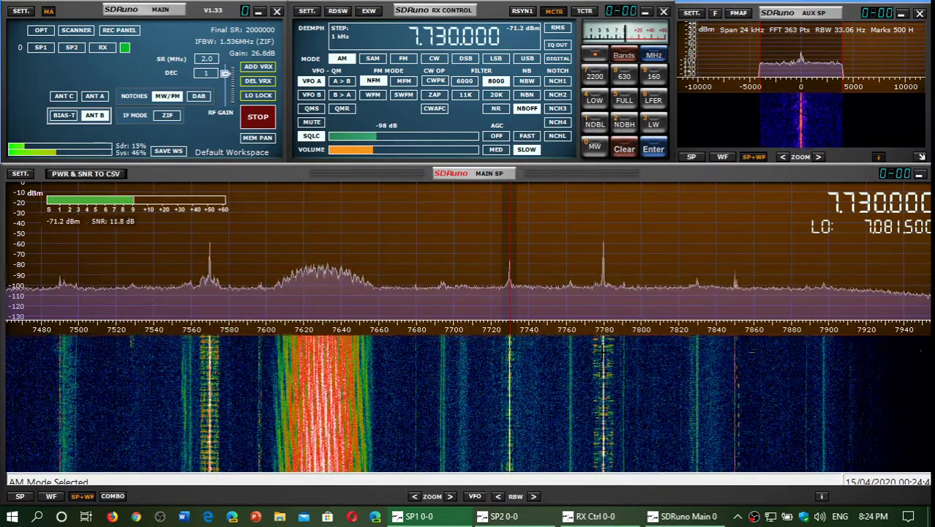
# - Tune onto the 7780 kHz signal and fine-tune the kHz digit to 7.780000 MHz
pyautogui.click(603, 292)
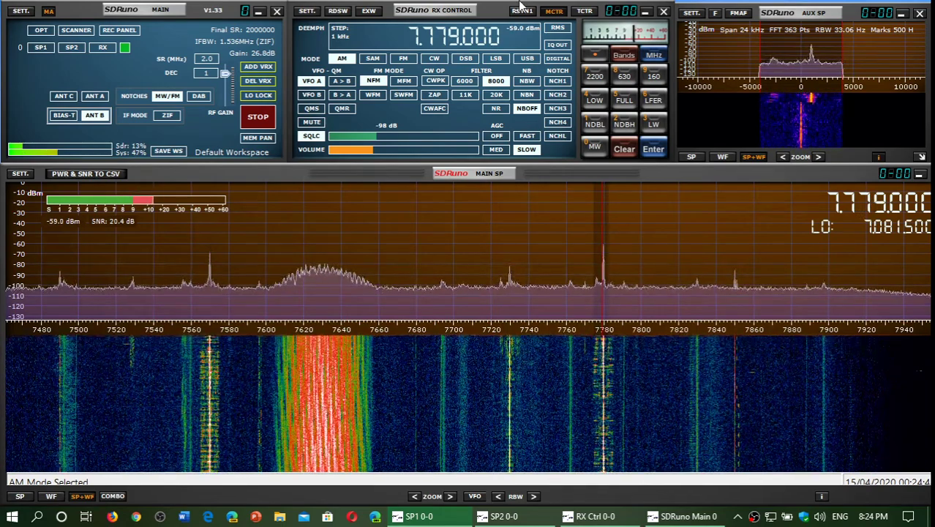
pyautogui.click(443, 26)
pyautogui.scroll(2, 453, 32)
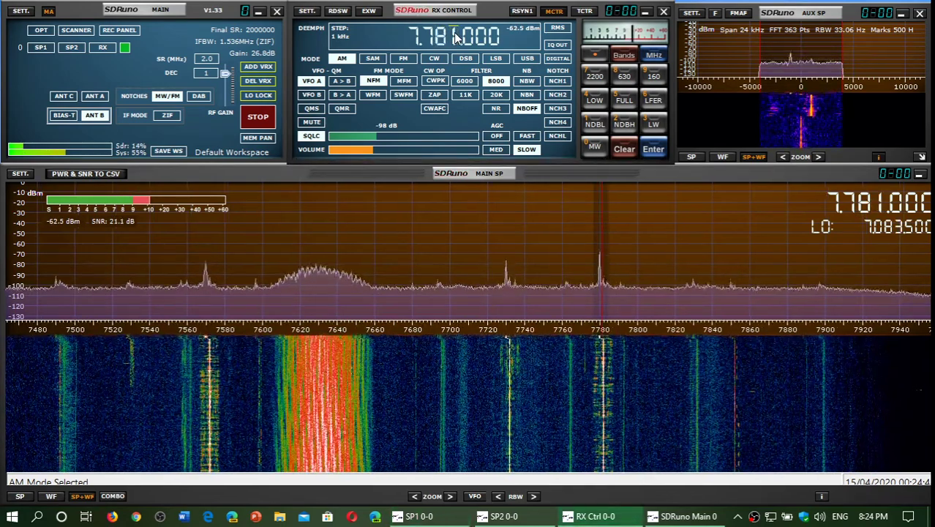
pyautogui.scroll(-1, 454, 32)
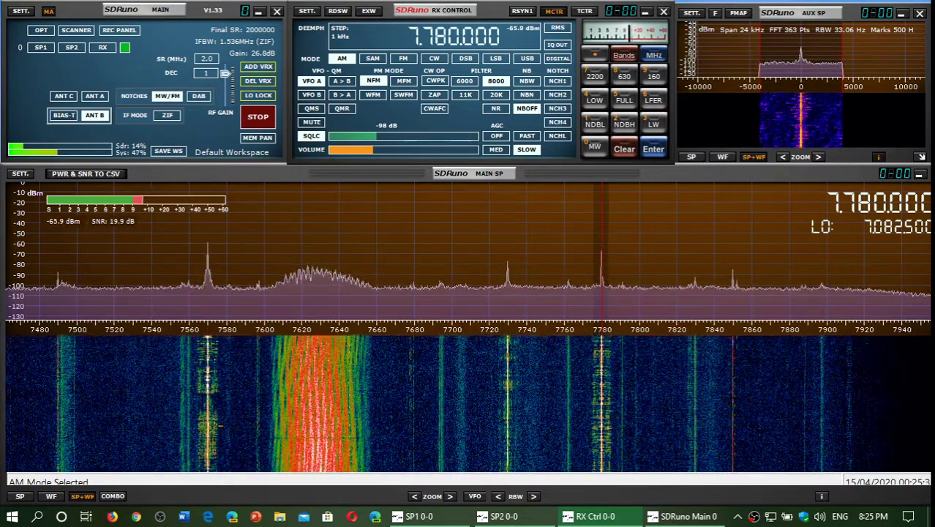
# - Tune to the 7850 kHz signal and lower the audio volume
pyautogui.click(733, 402)
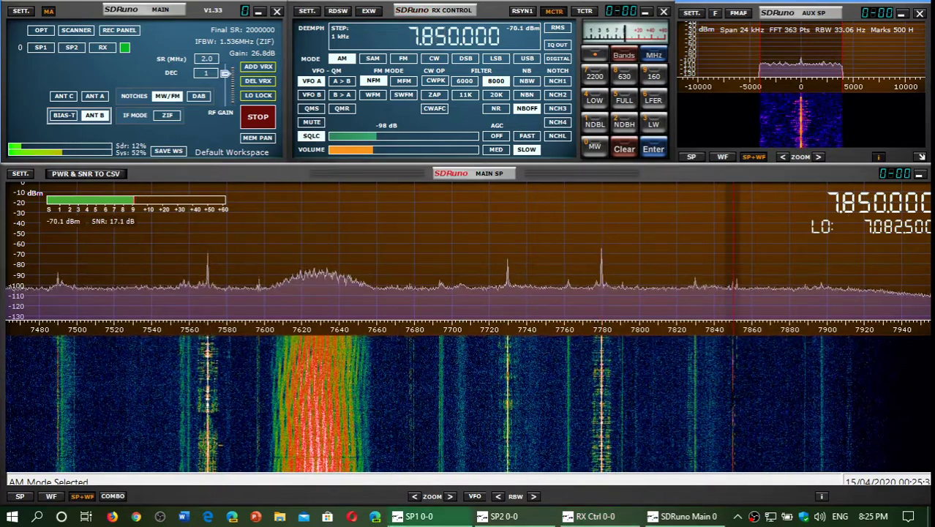
pyautogui.click(325, 150)
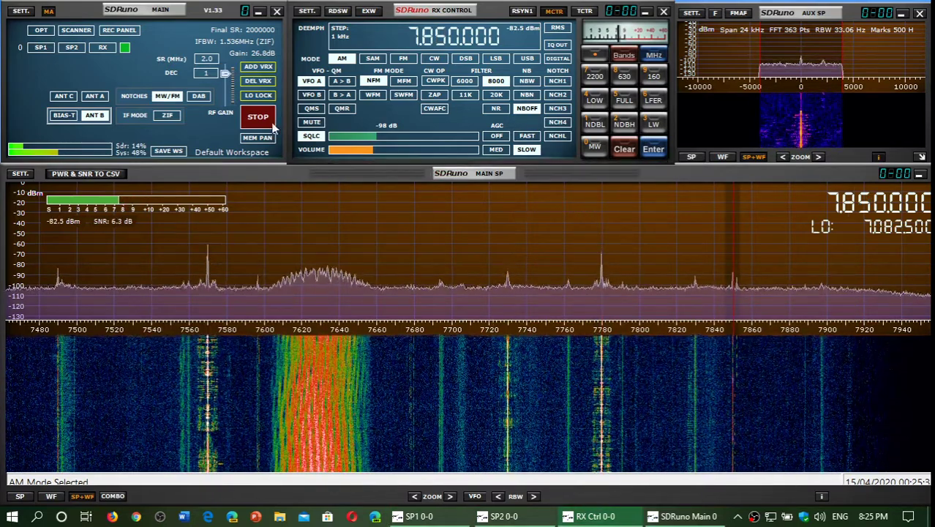
pyautogui.click(352, 152)
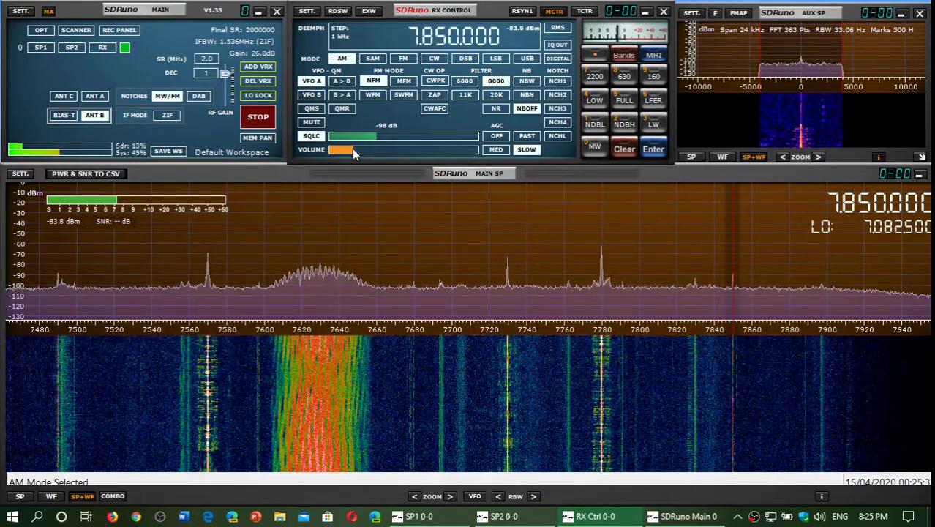